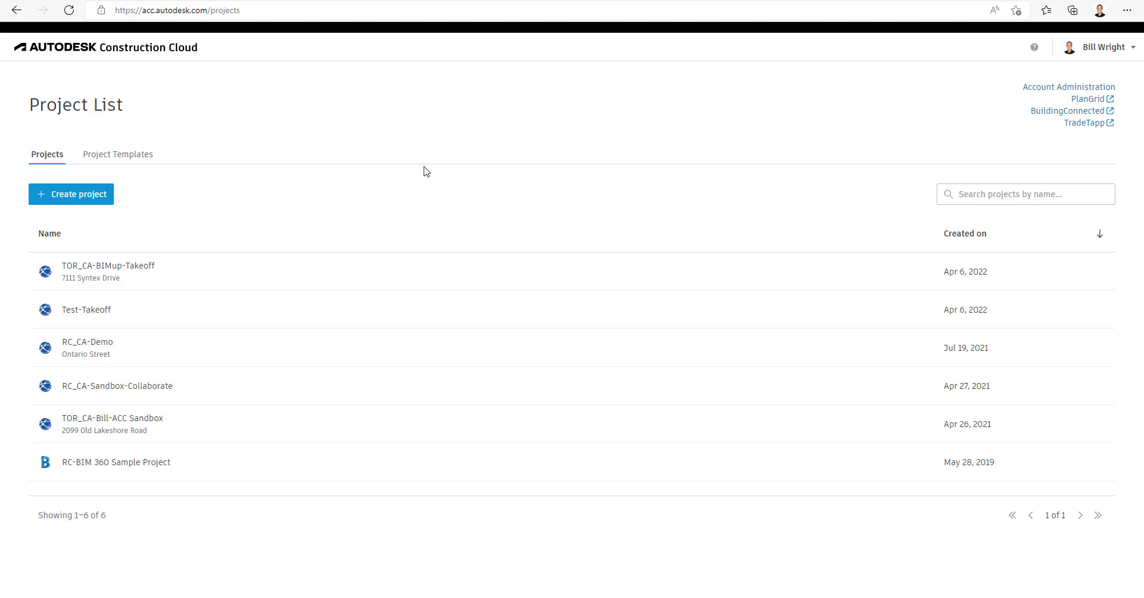
Step: Open the TOR_CA-BIMup-Takeoff project's Build home page from the Project List
left_click(257, 15)
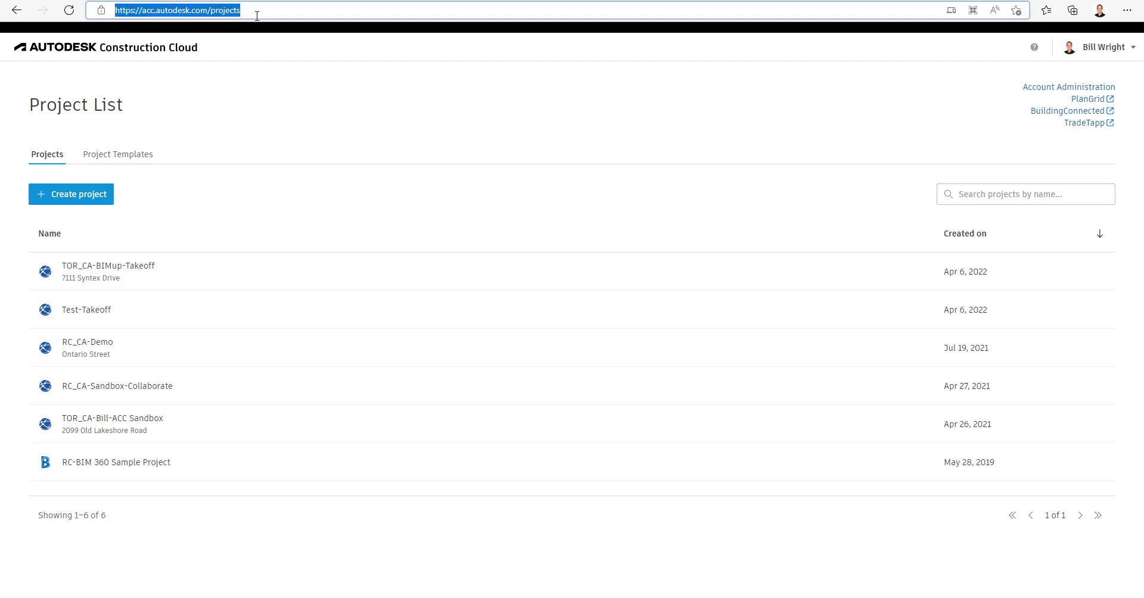
left_click(301, 65)
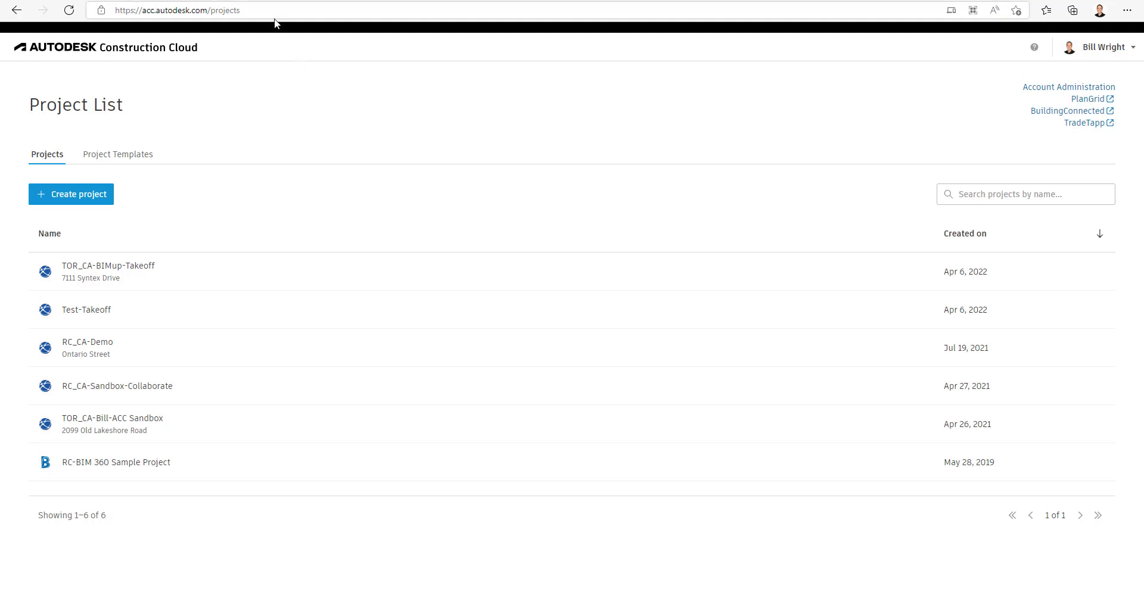
left_click(119, 274)
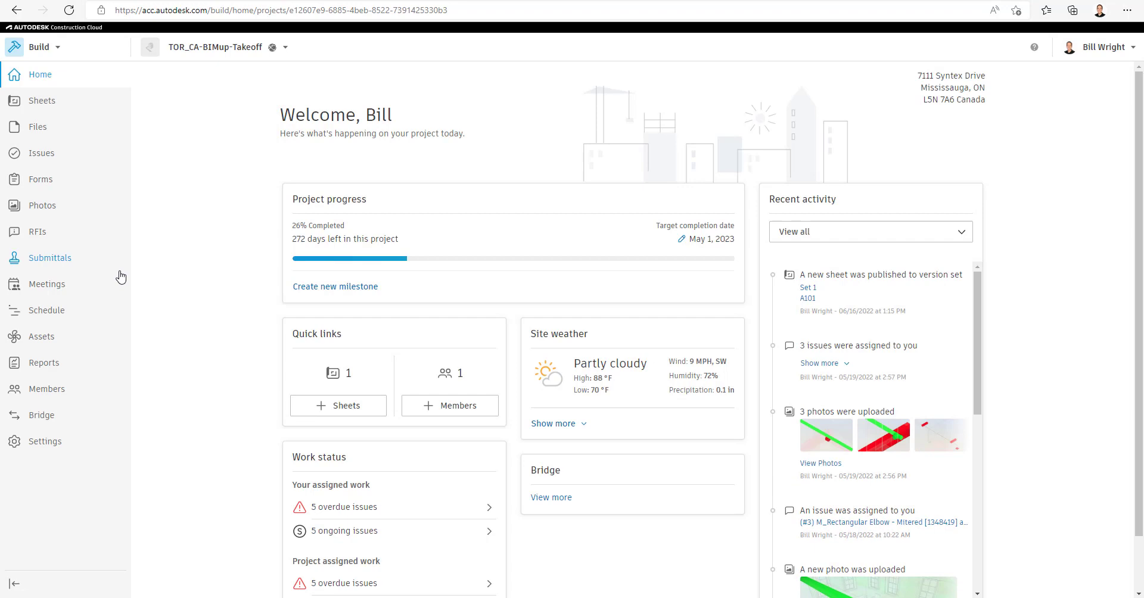
Step: Switch the project from Build to Docs and show its Transmittals page
left_click(58, 47)
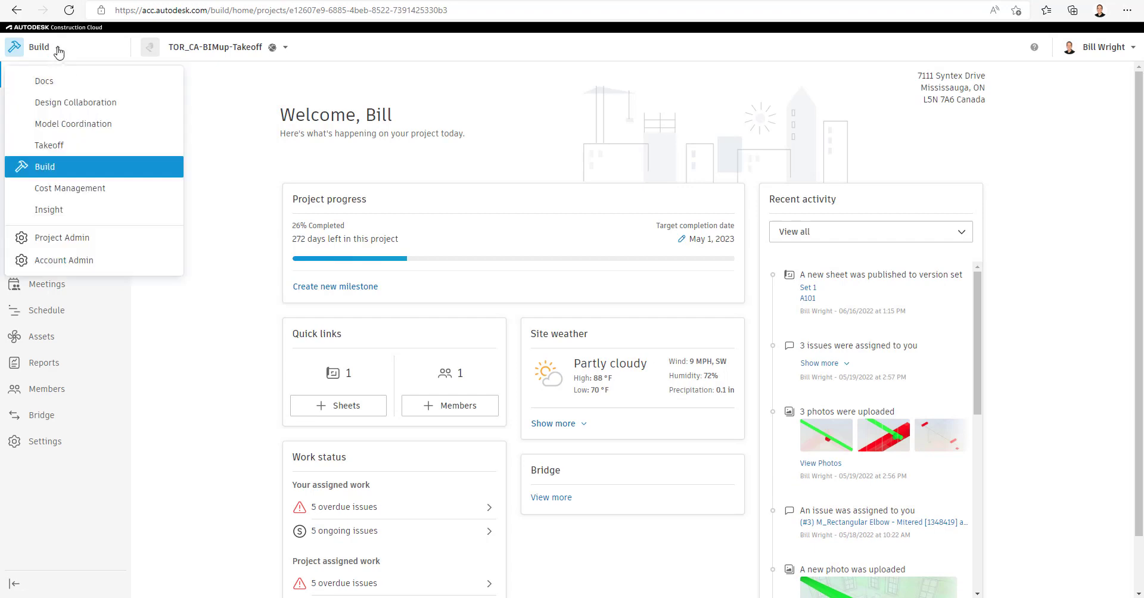
left_click(58, 85)
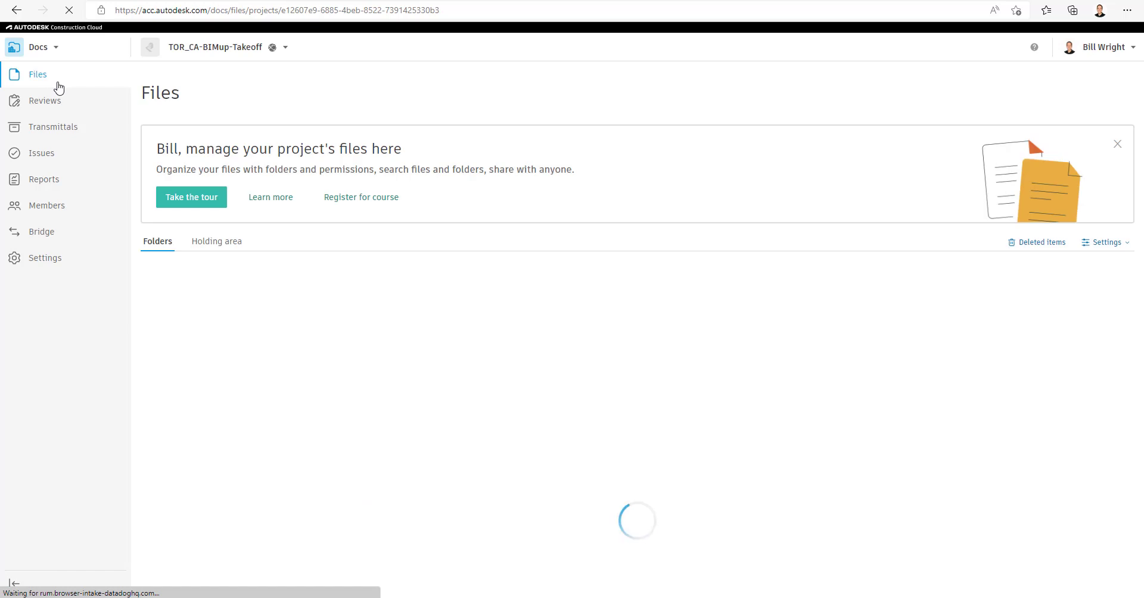
left_click(69, 133)
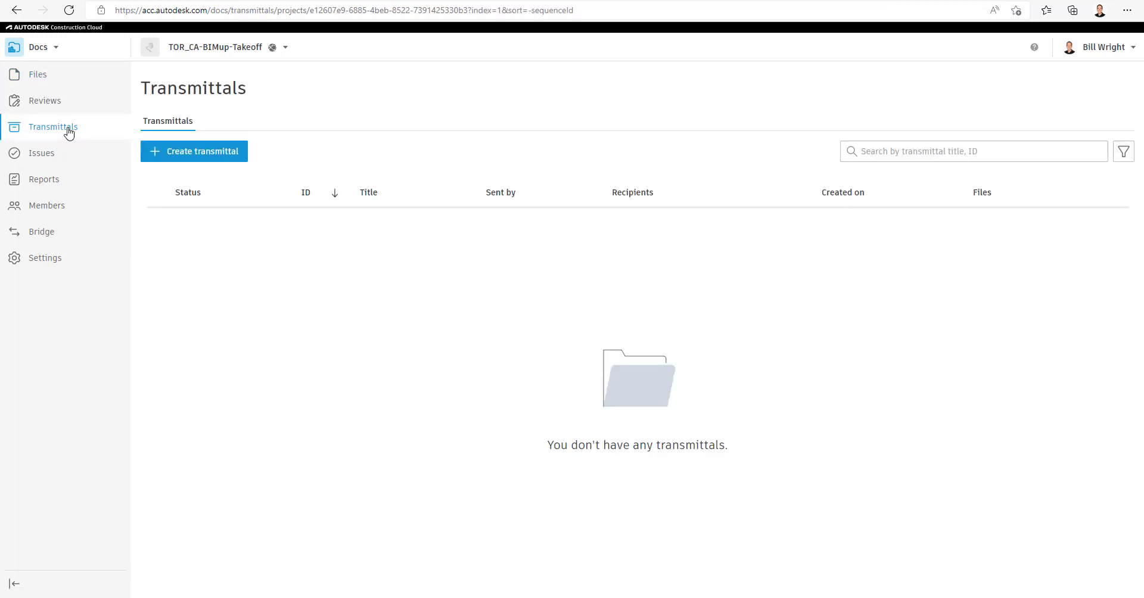
Step: Start a new transmittal and select TOR_CA-Arch-Sandbox.rvt from Project Files > Team Arch
left_click(228, 156)
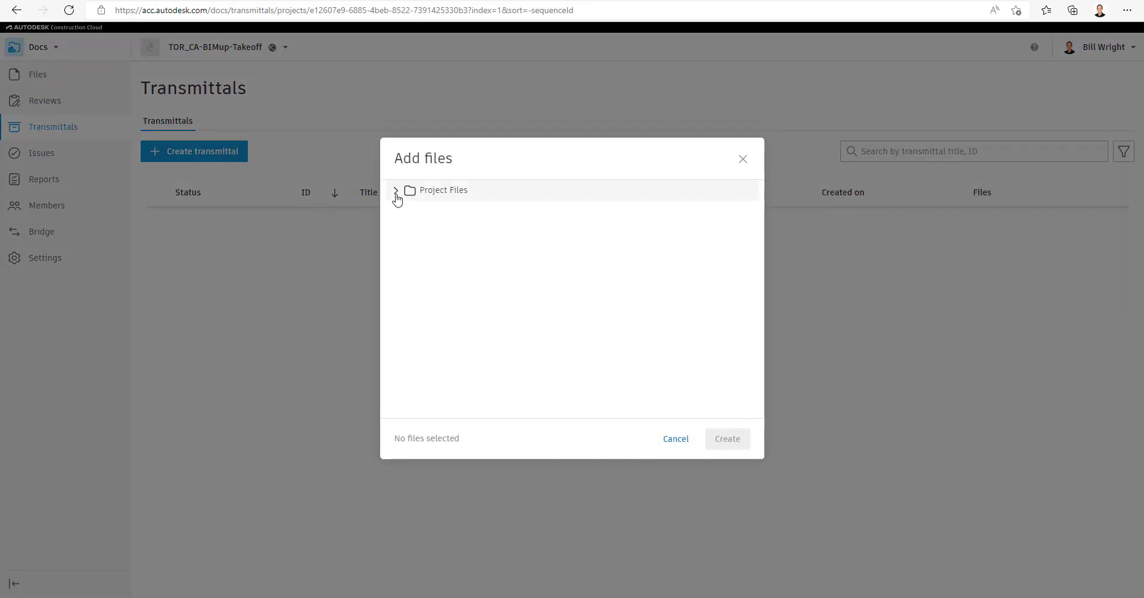
left_click(396, 192)
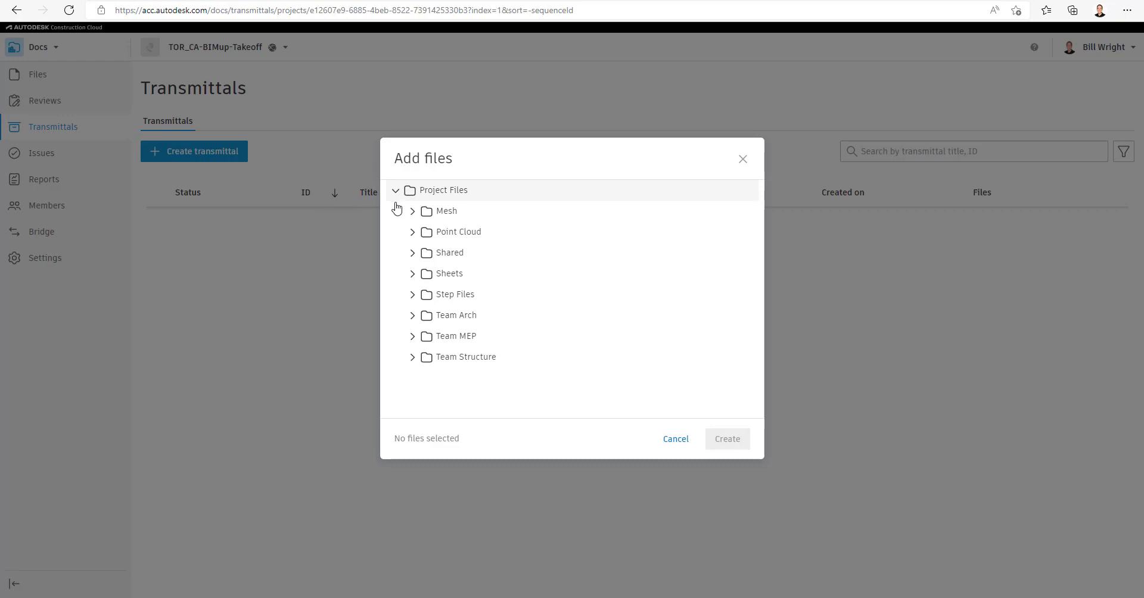
left_click(413, 317)
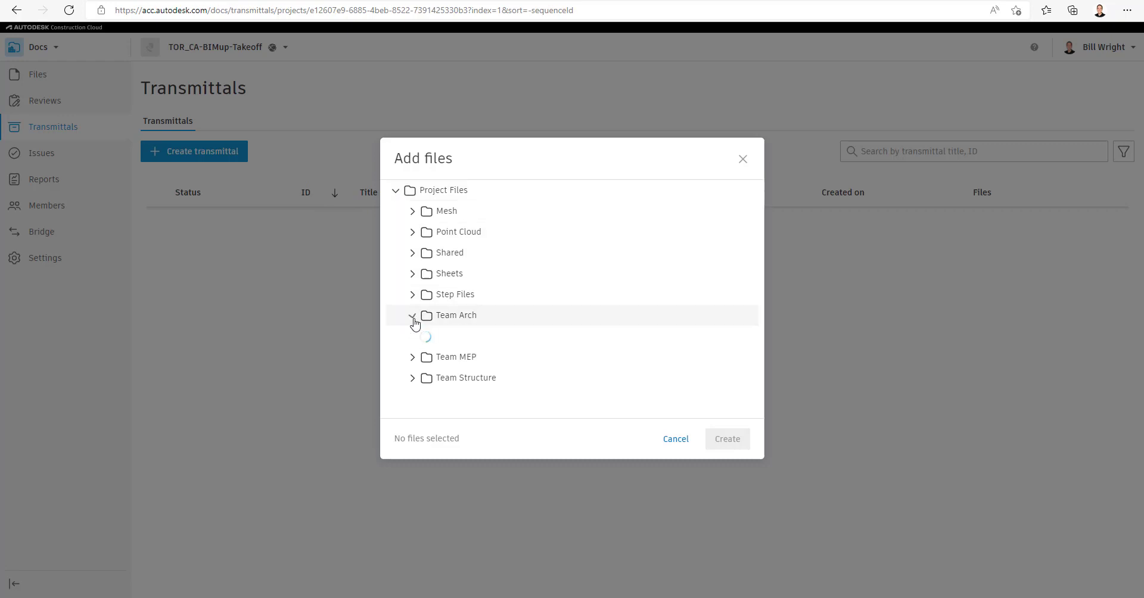
left_click(446, 358)
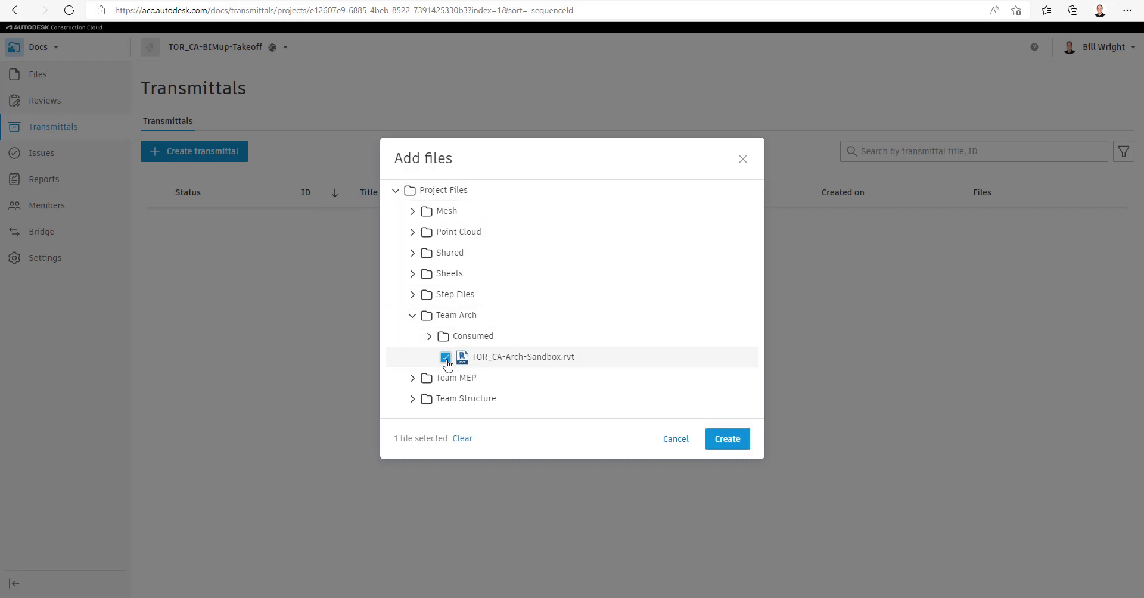
Step: Add sheets A101, A102 and A103 from Sheets > Arch and confirm the four files
left_click(411, 276)
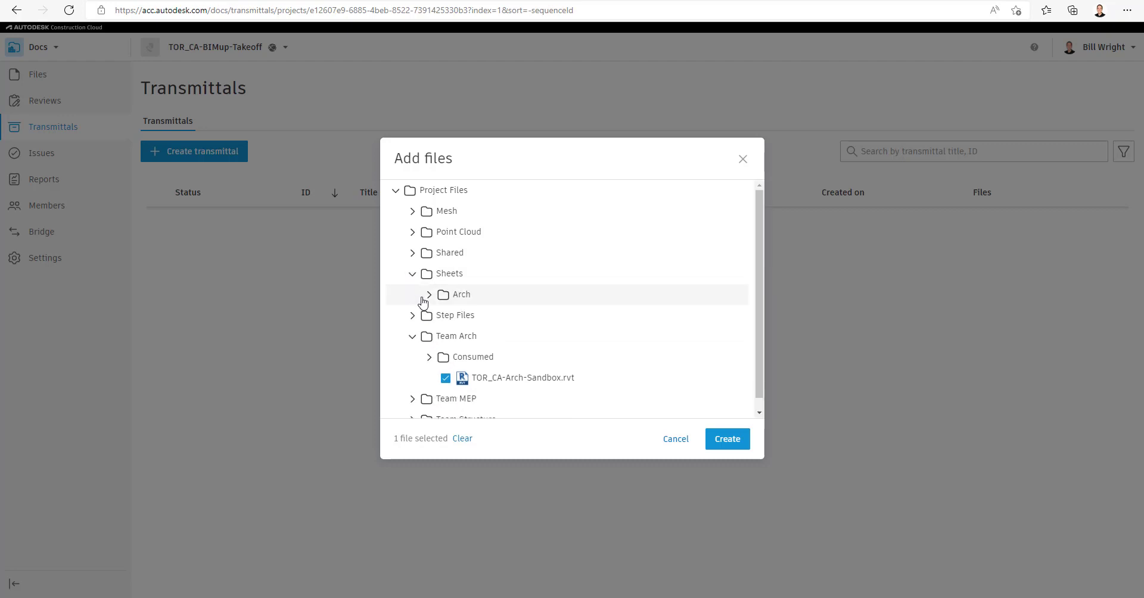
left_click(429, 295)
left_click(462, 316)
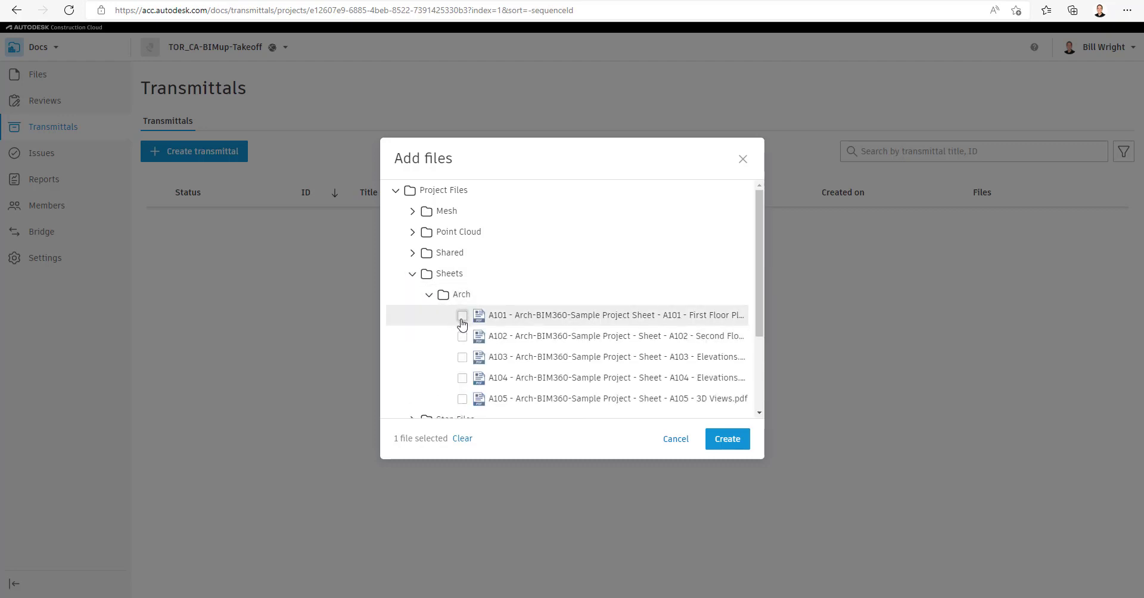
left_click(462, 336)
left_click(463, 358)
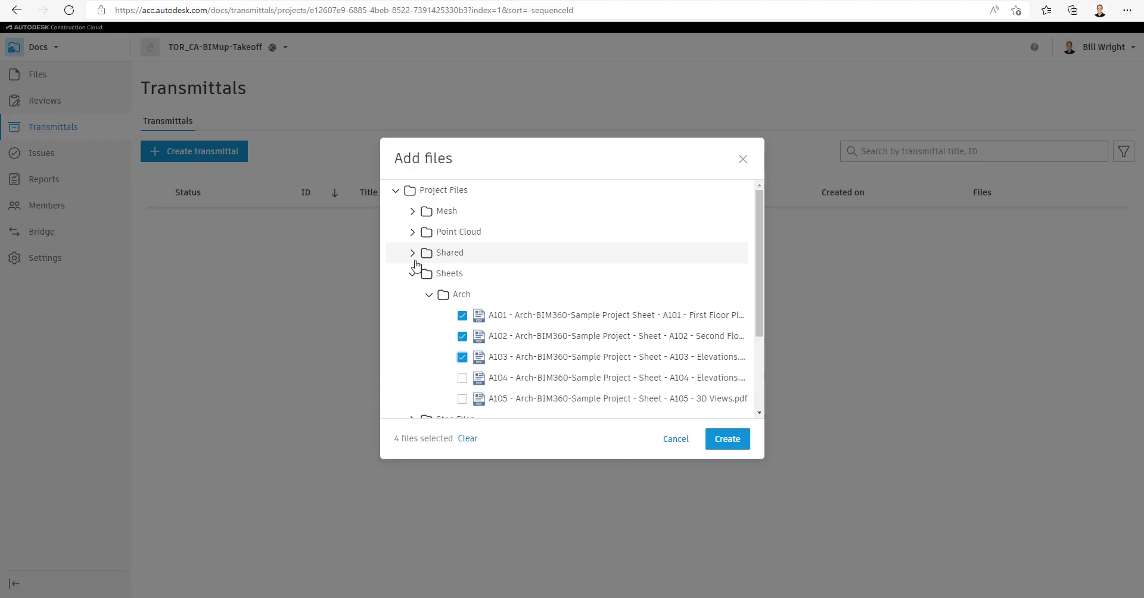
scroll(416, 260, "down", 2)
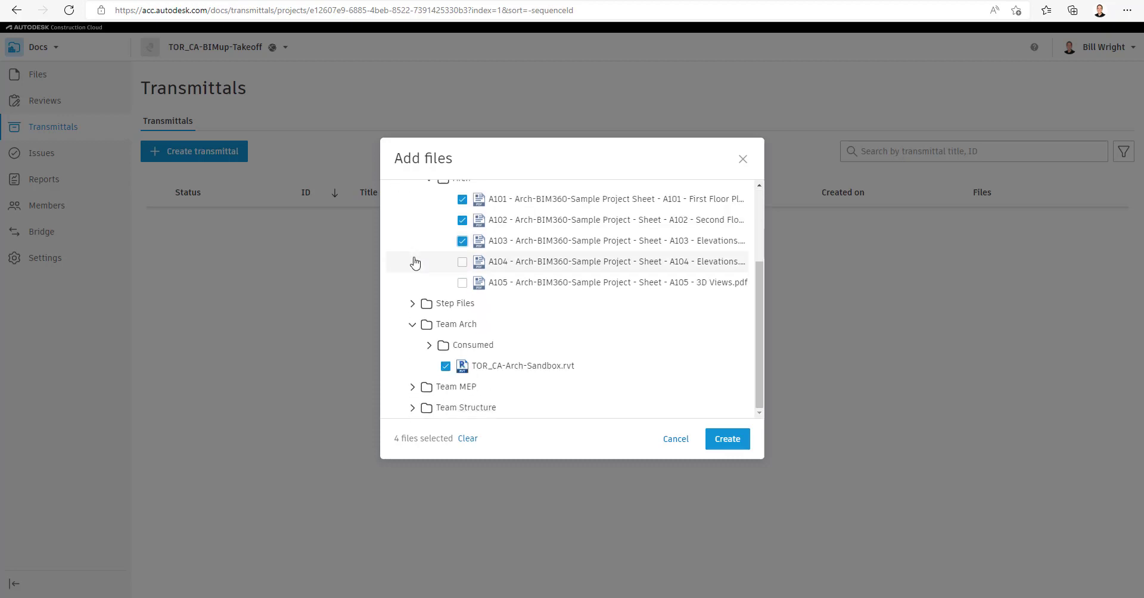
left_click(727, 439)
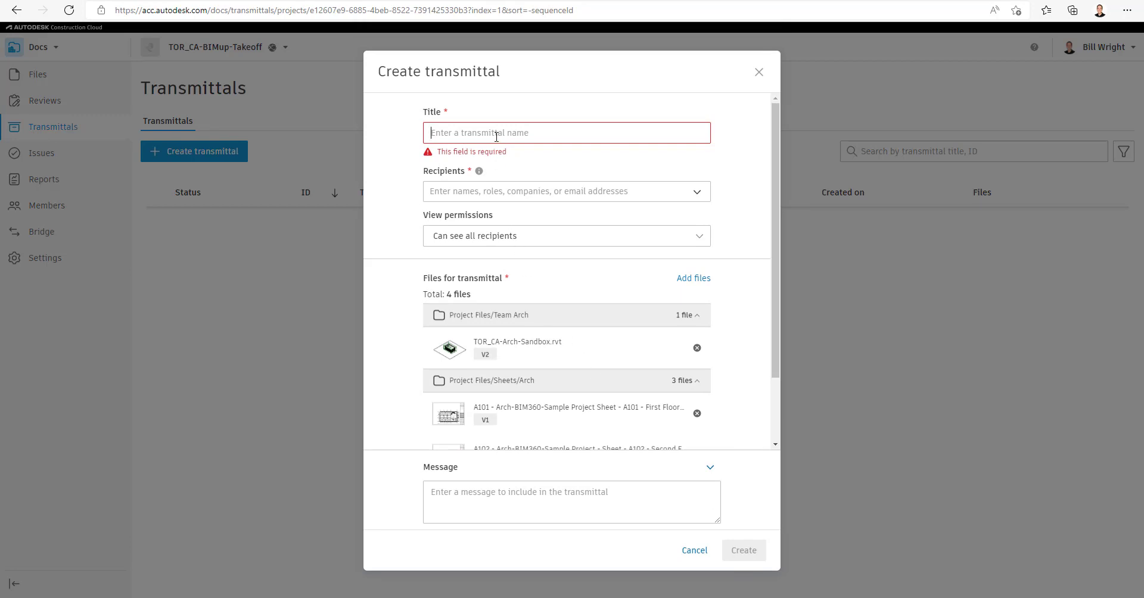
Step: Enter 'Arch Latest Files' as the transmittal title
left_click(497, 136)
type("Arch Lat")
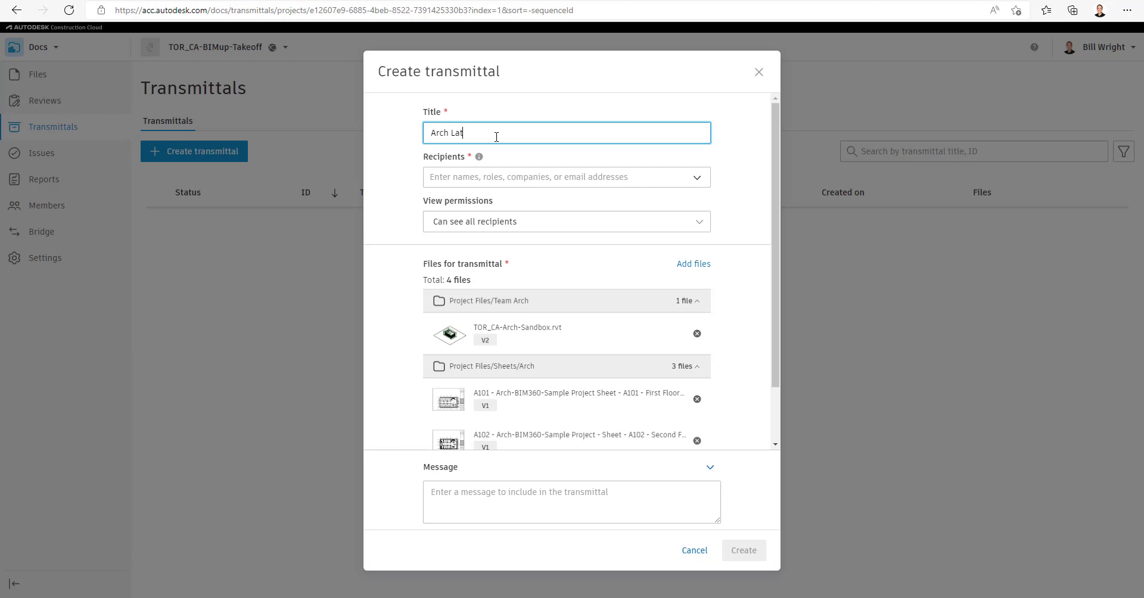
type("est Fuiles")
Step: Tick both listed project users in Select recipients and save them as recipients
left_click(471, 180)
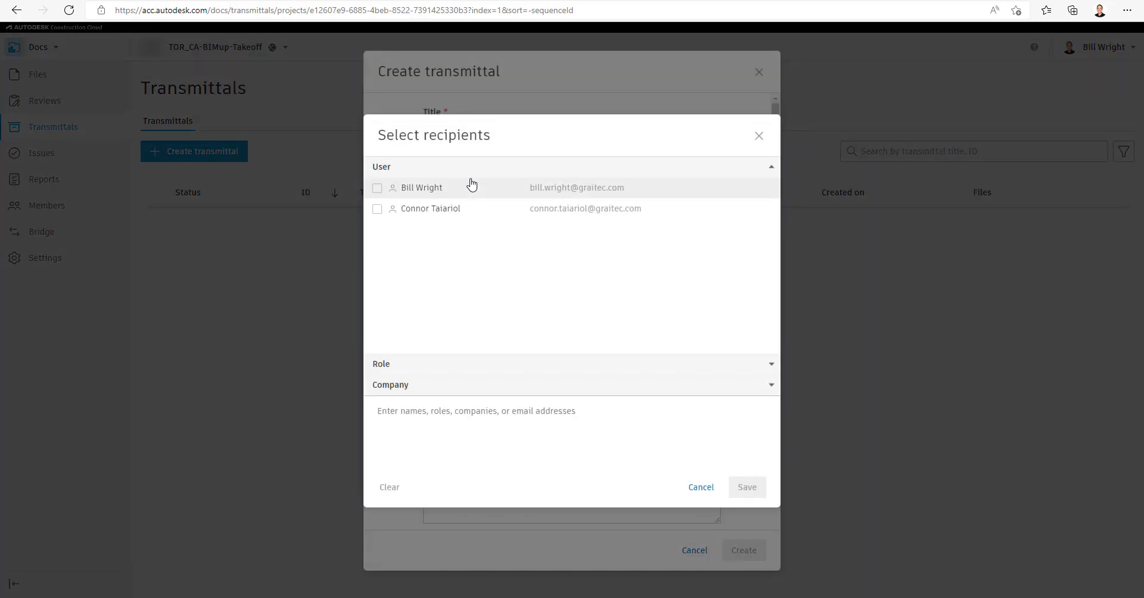
left_click(378, 210)
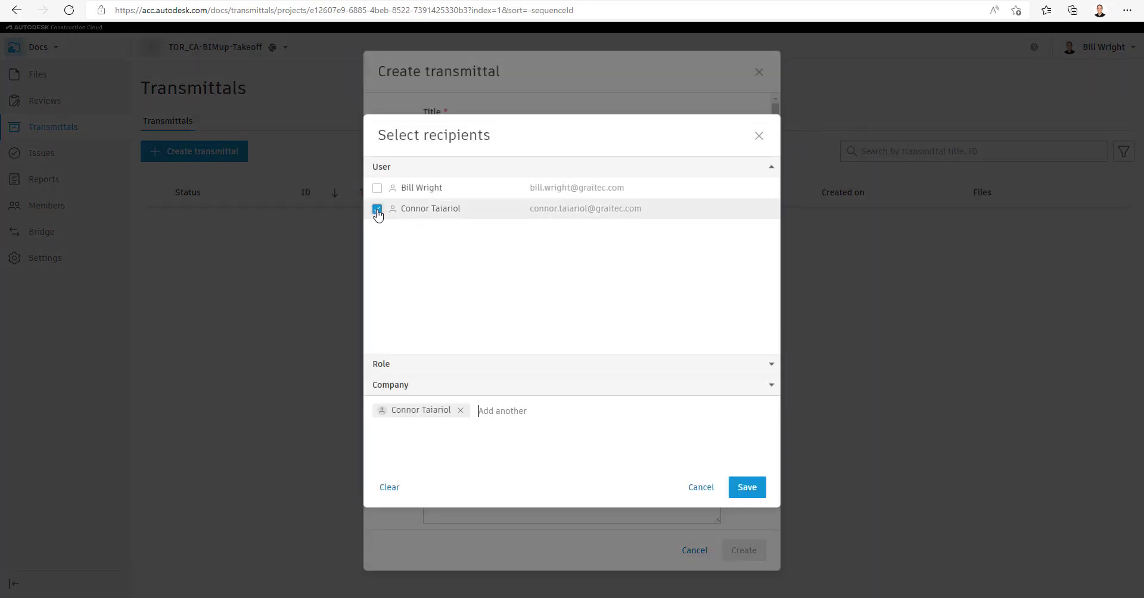
left_click(489, 366)
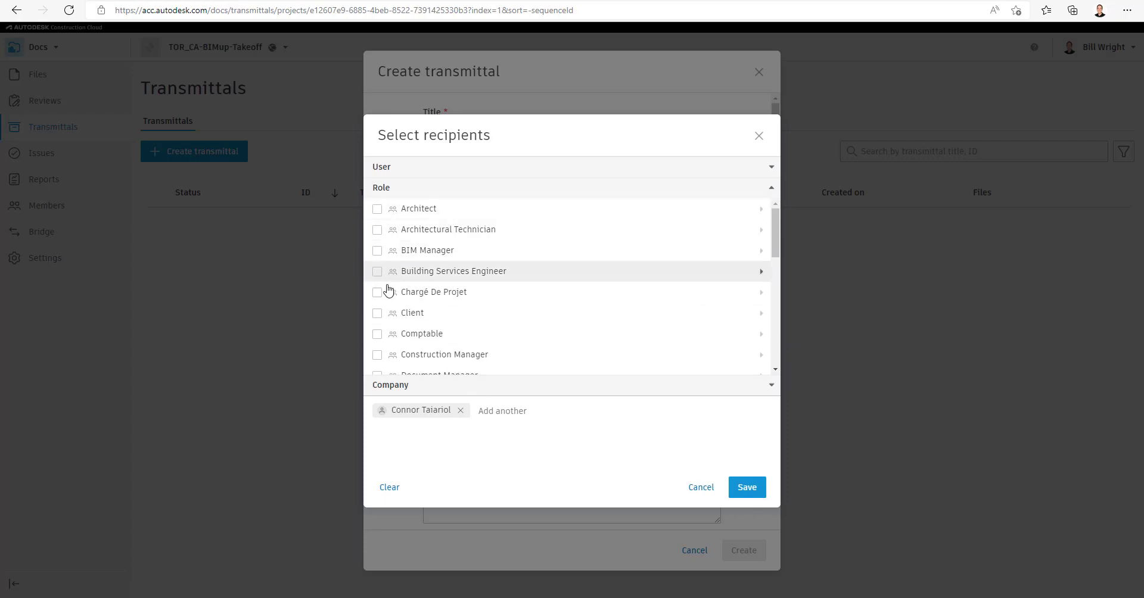
left_click(450, 388)
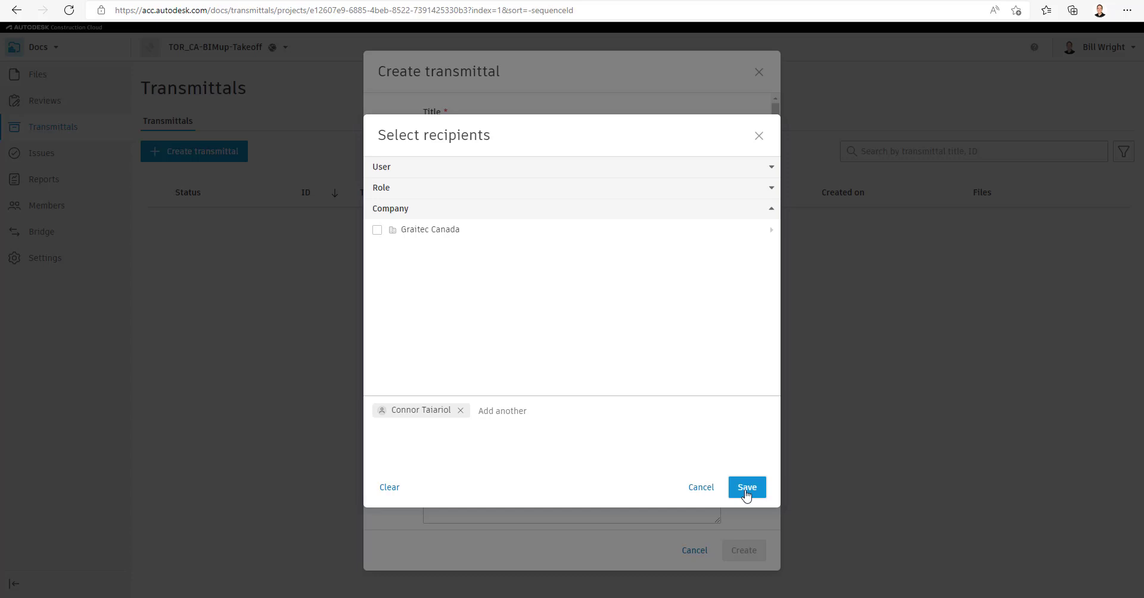
left_click(500, 170)
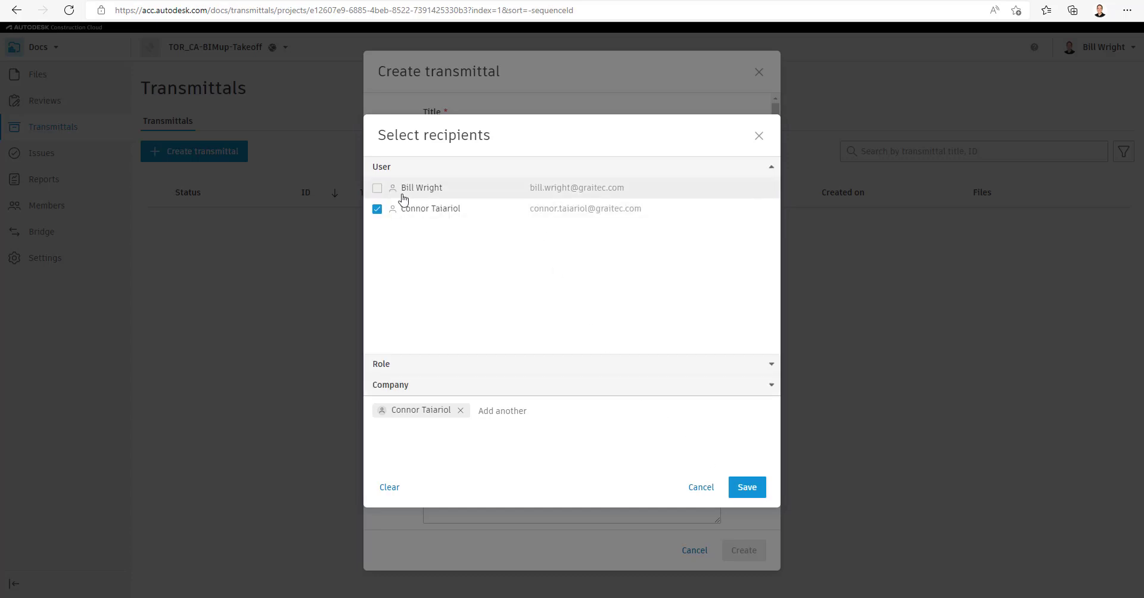
left_click(377, 189)
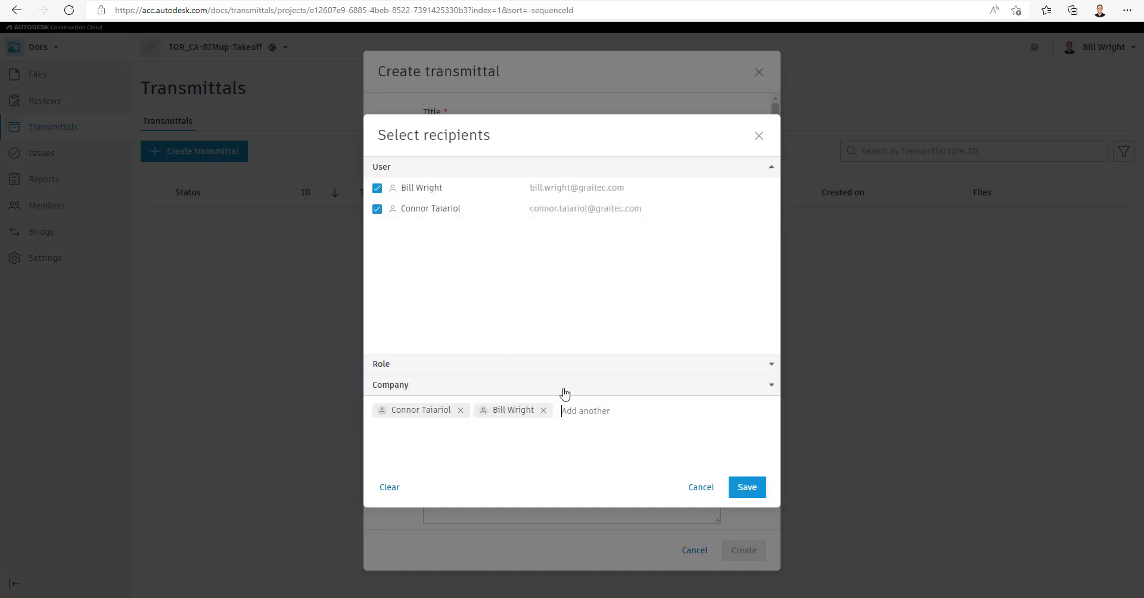
left_click(748, 488)
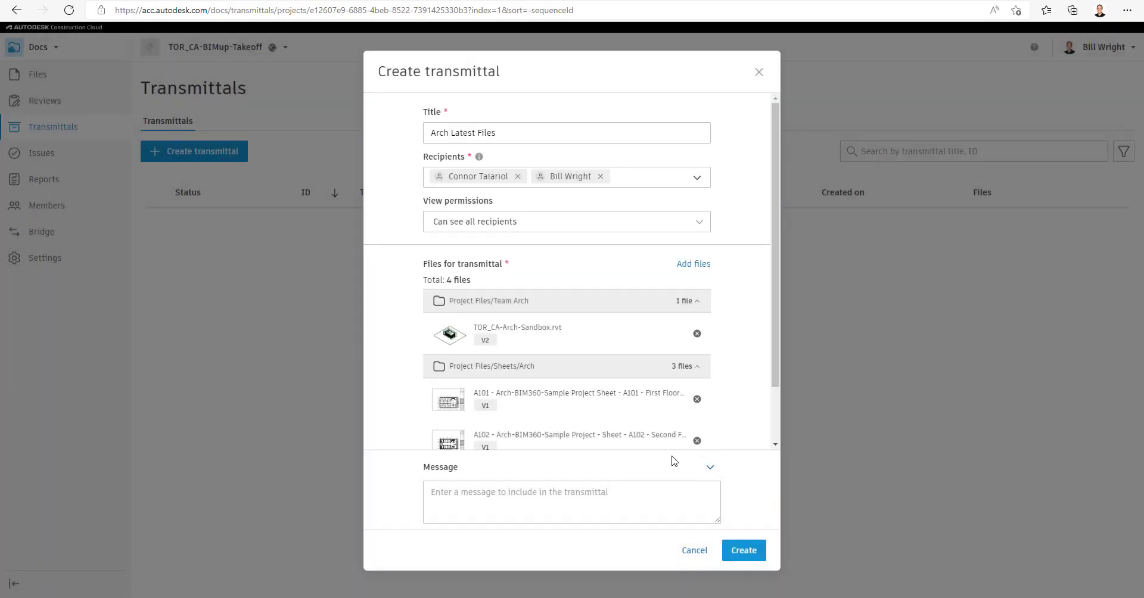
Step: Keep 'Can see all recipients', add message 'please find the latest Arch files', and create the transmittal
left_click(538, 225)
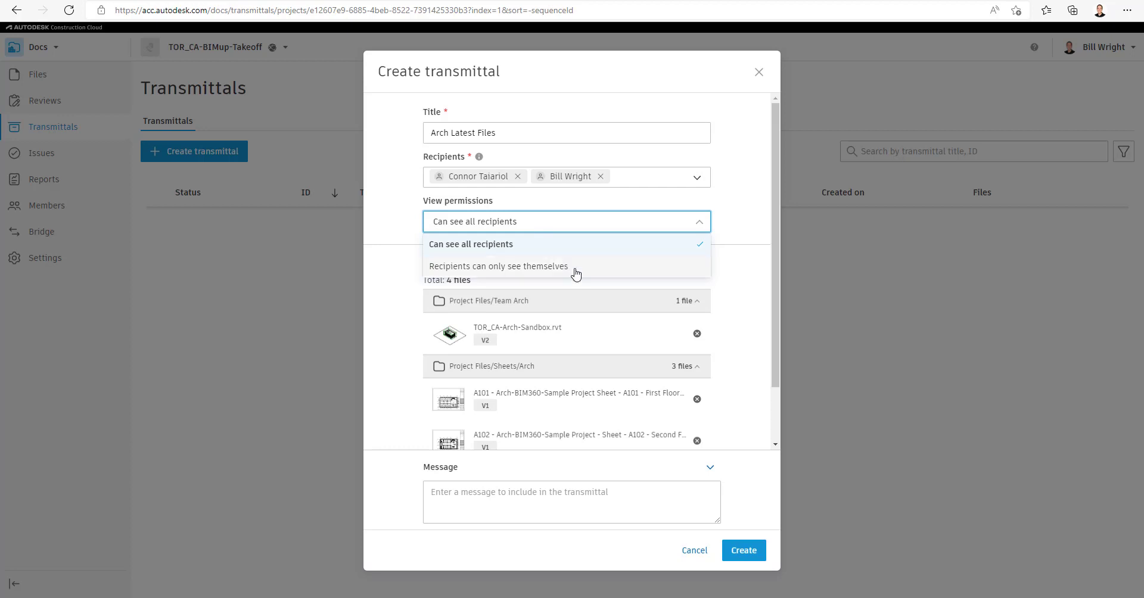
left_click(744, 288)
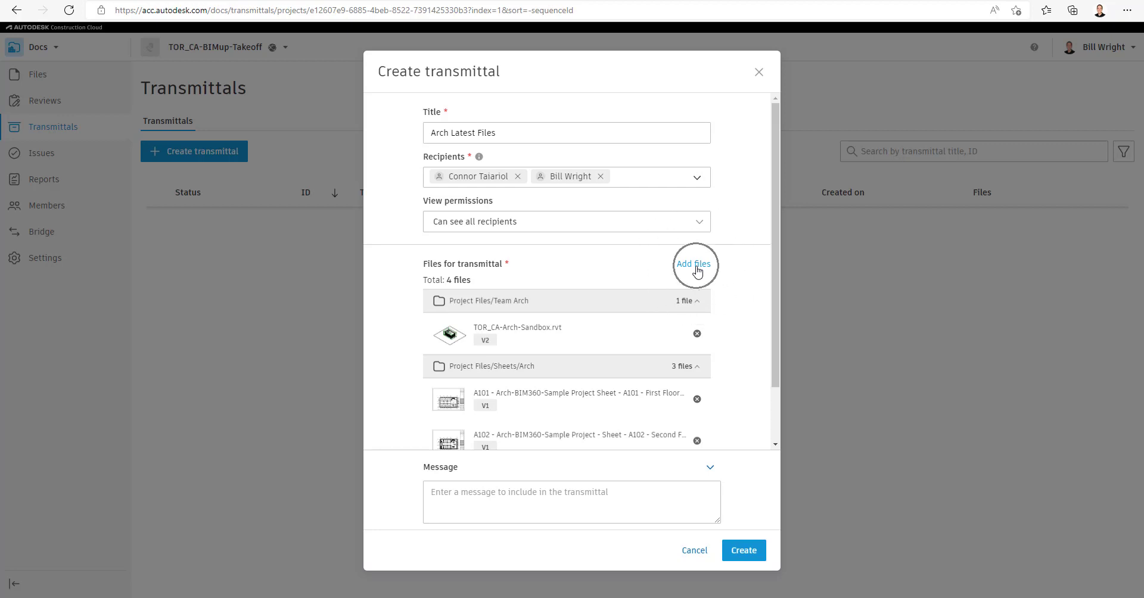
left_click(606, 497)
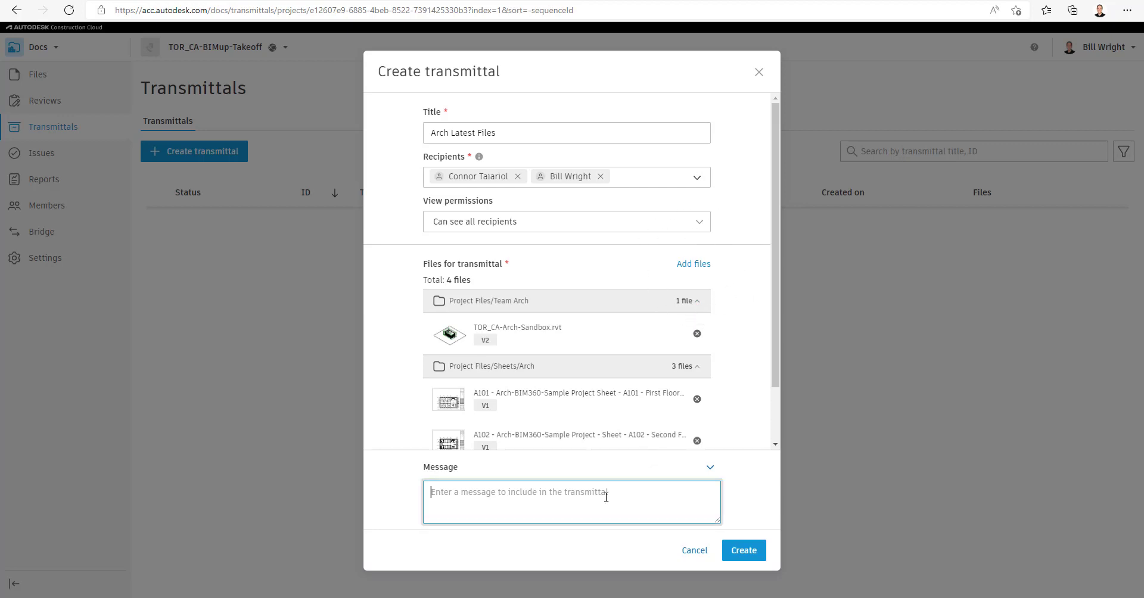
type("please find the latest Arch files")
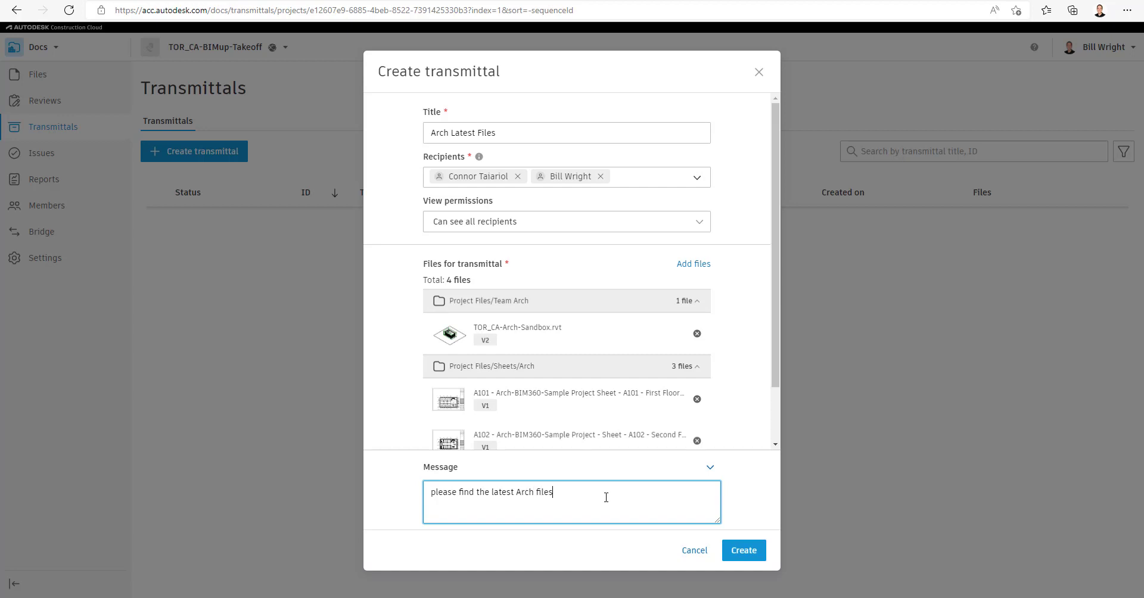
scroll(656, 404, "down", 2)
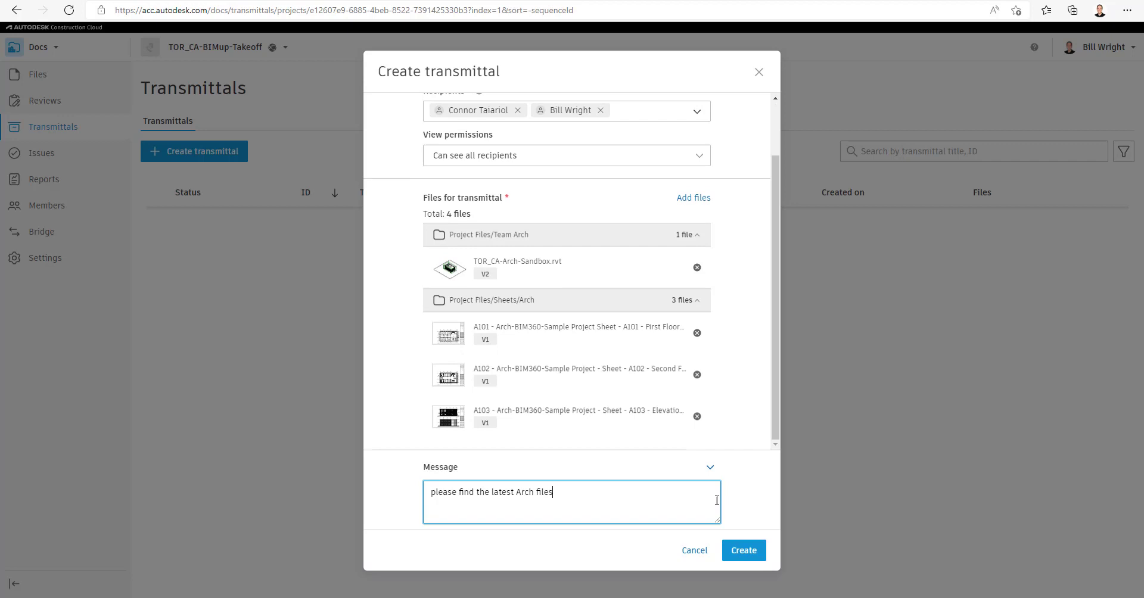
left_click(745, 551)
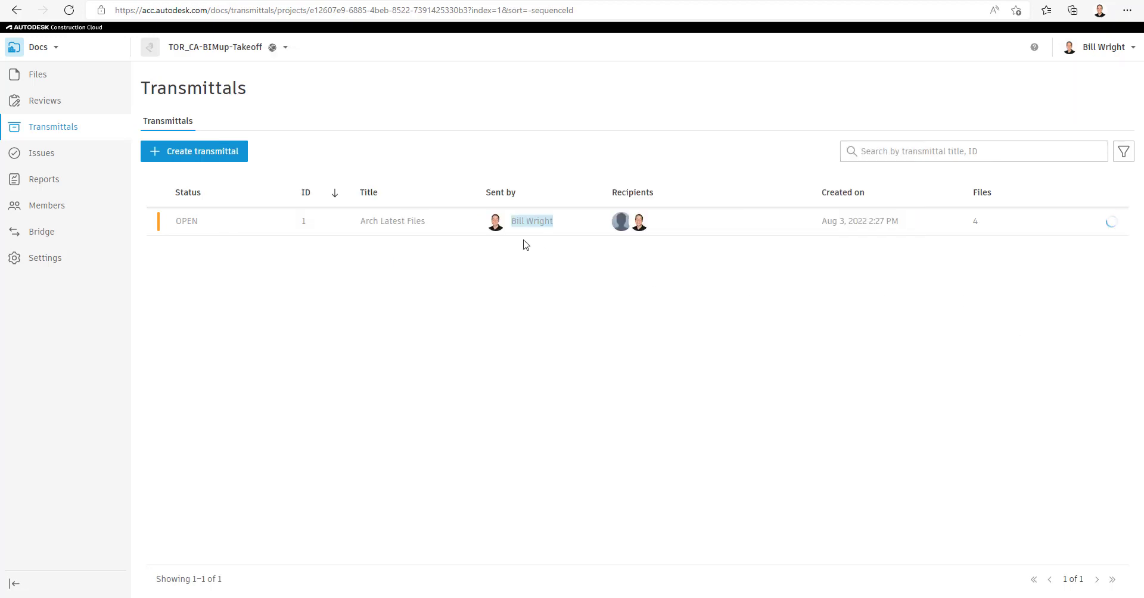
Step: Go to Files > Team Arch and select TOR_CA-Arch-Sandbox.rvt
left_click(40, 77)
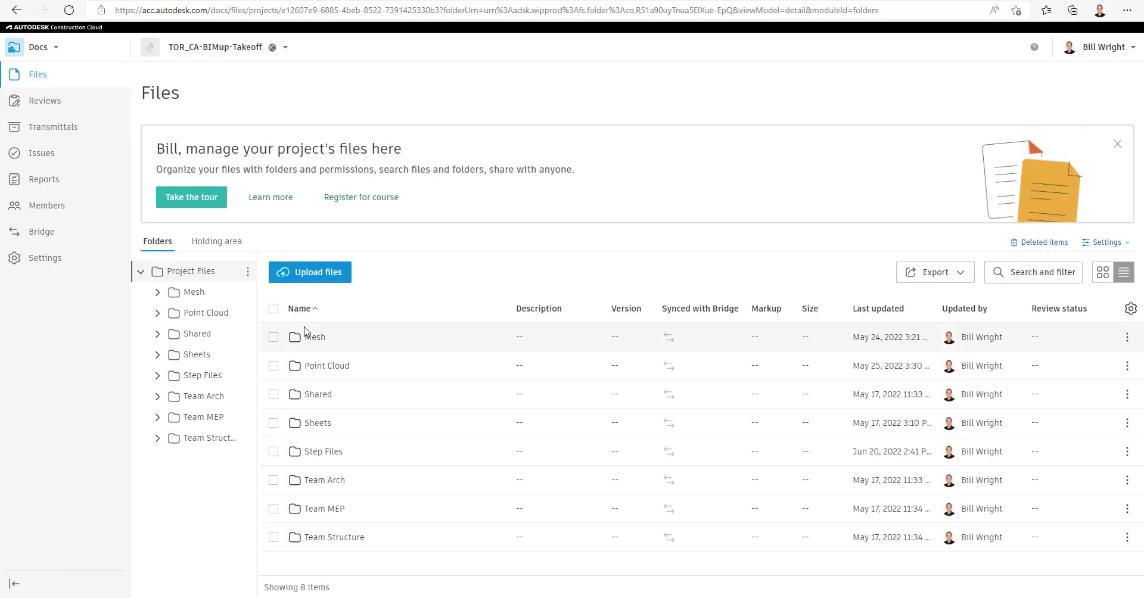
left_click(316, 484)
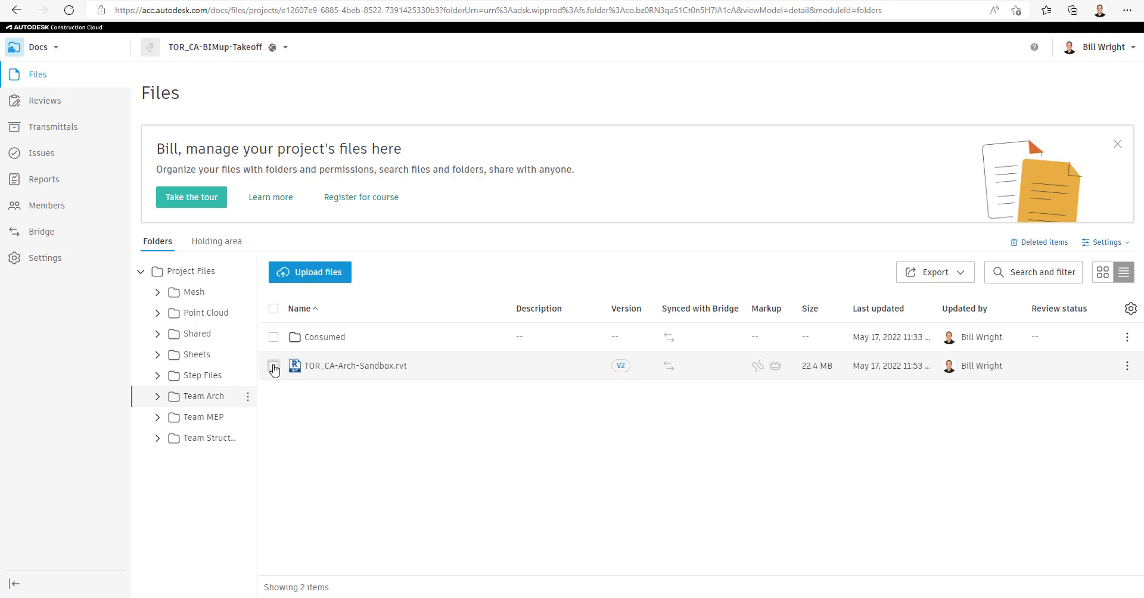
left_click(274, 366)
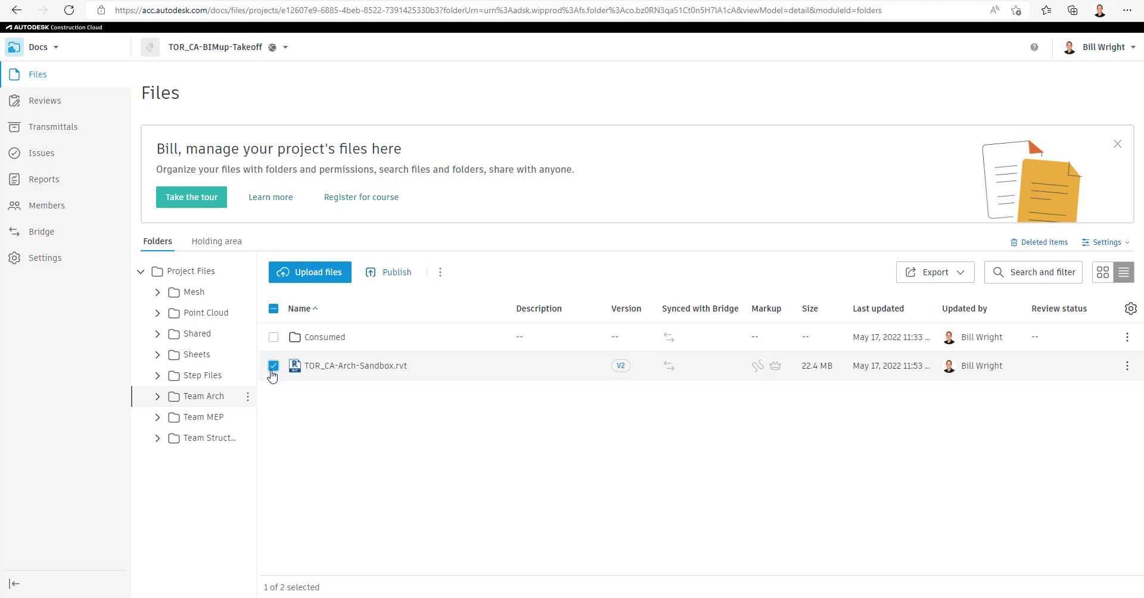
Step: Start a transmittal from the selected model, close Add files unused, then cancel it
left_click(441, 274)
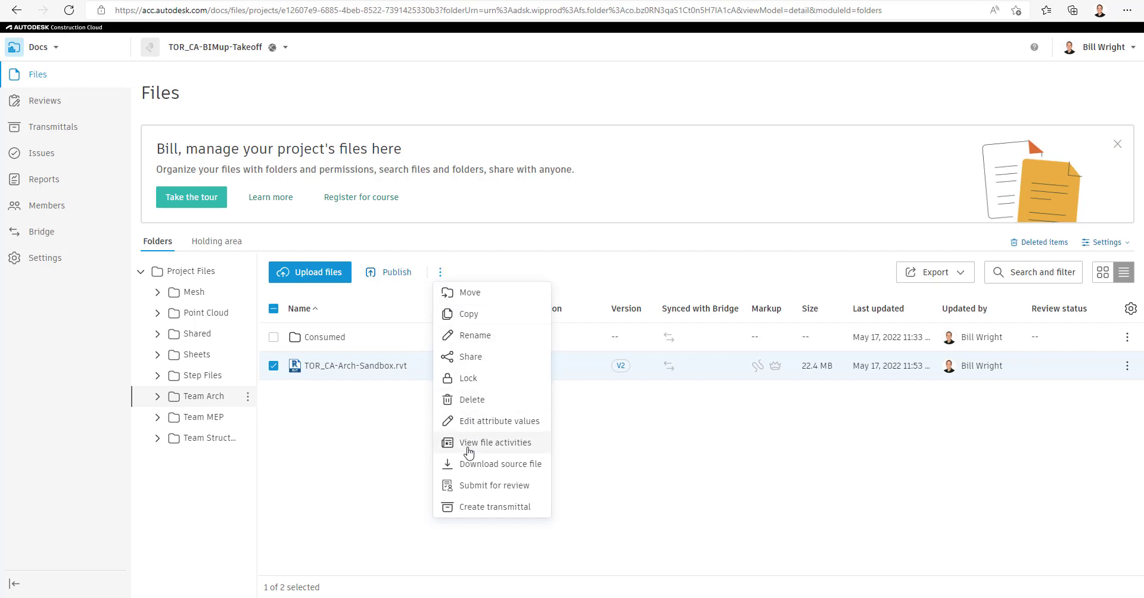
left_click(470, 510)
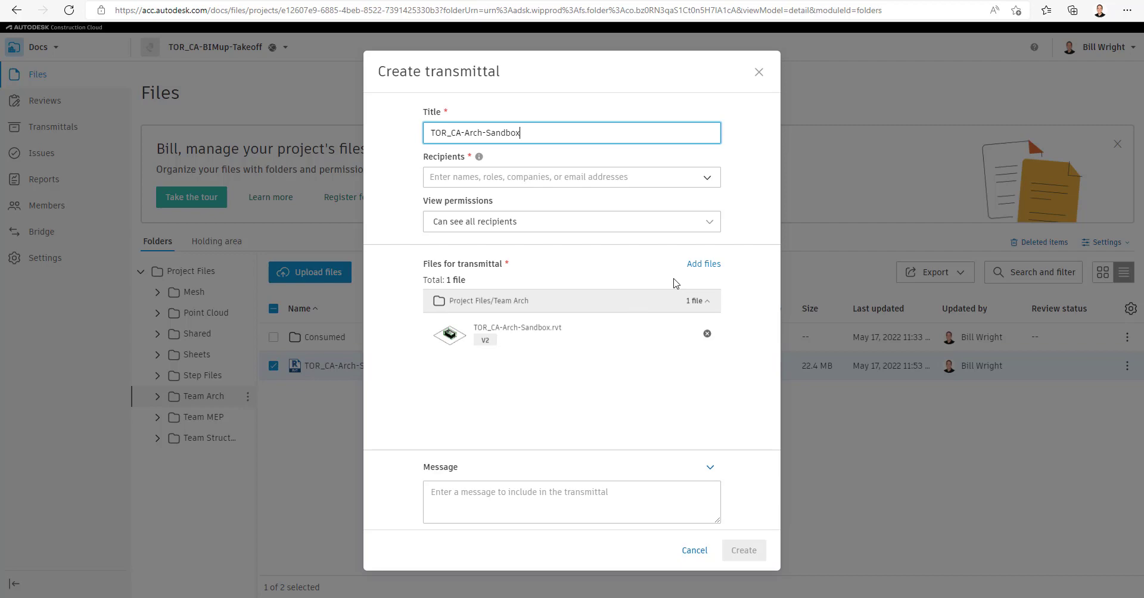
left_click(707, 271)
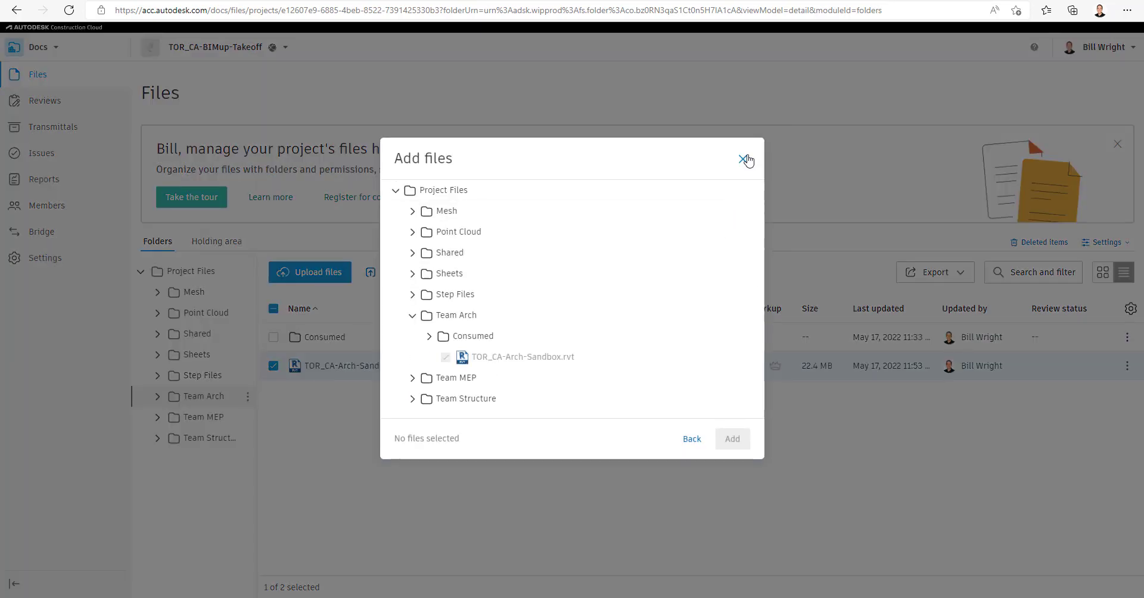
left_click(744, 159)
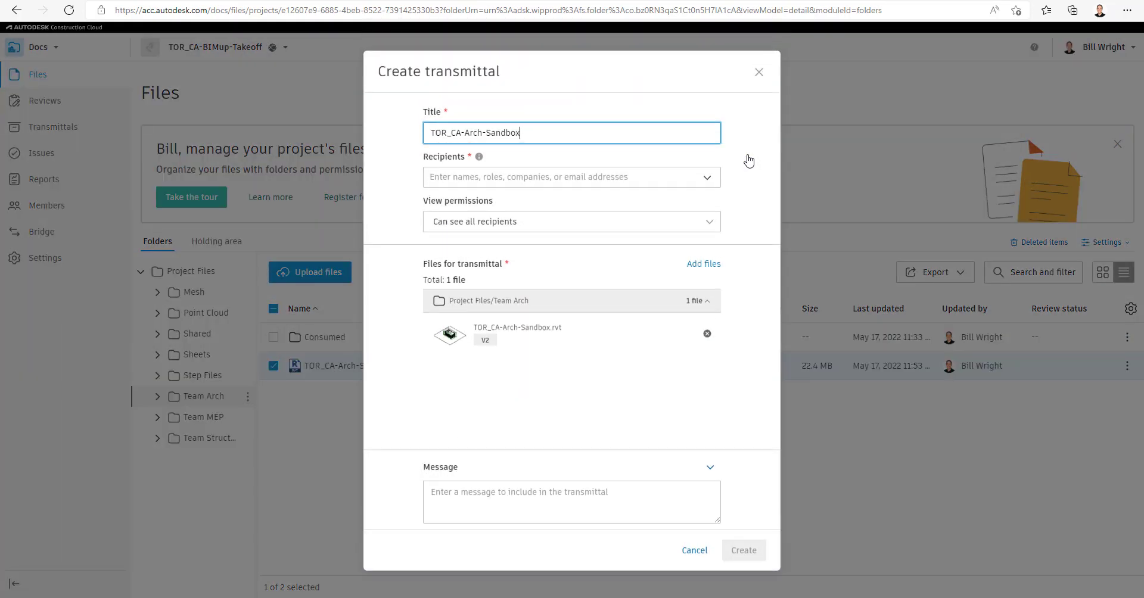
left_click(693, 550)
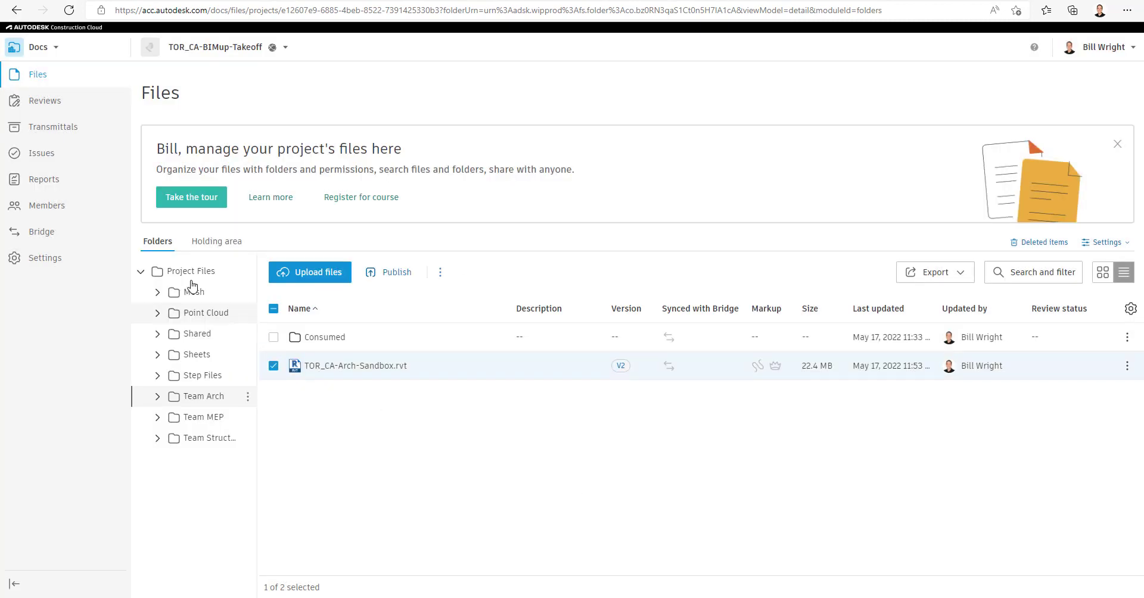
Step: Review transmittal #1 'Arch Latest Files' and its Download ZIP options, then show its row actions
left_click(70, 129)
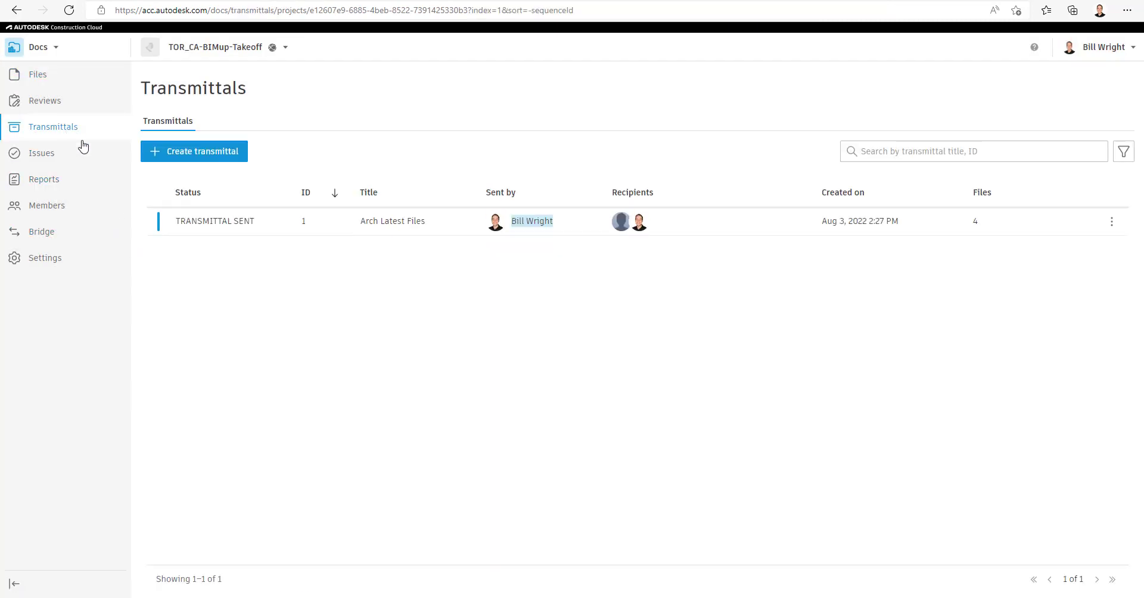
left_click(248, 223)
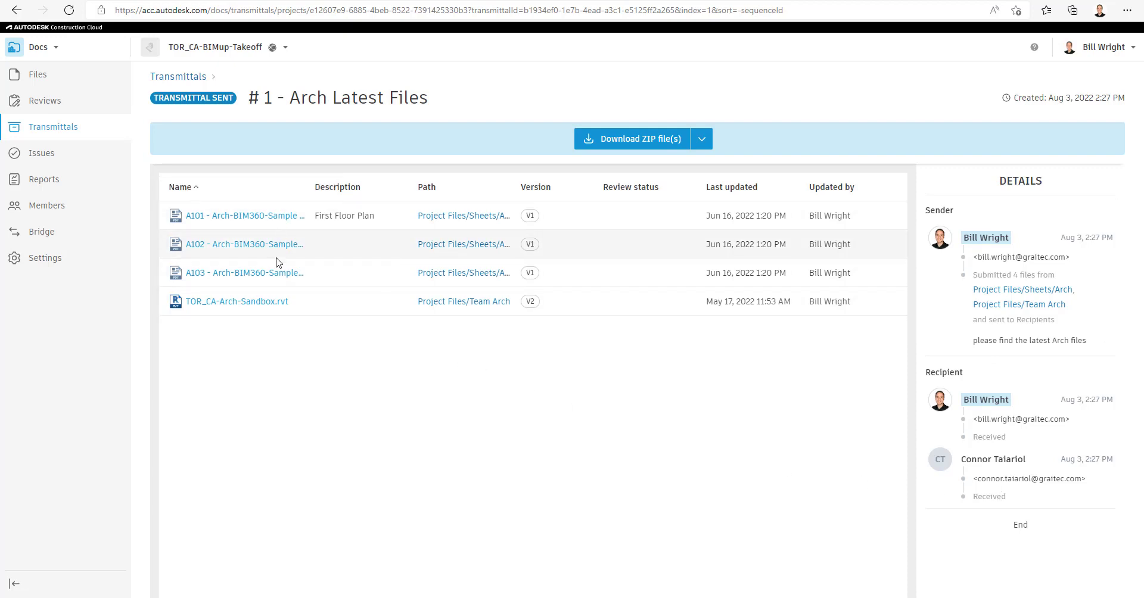
left_click(700, 143)
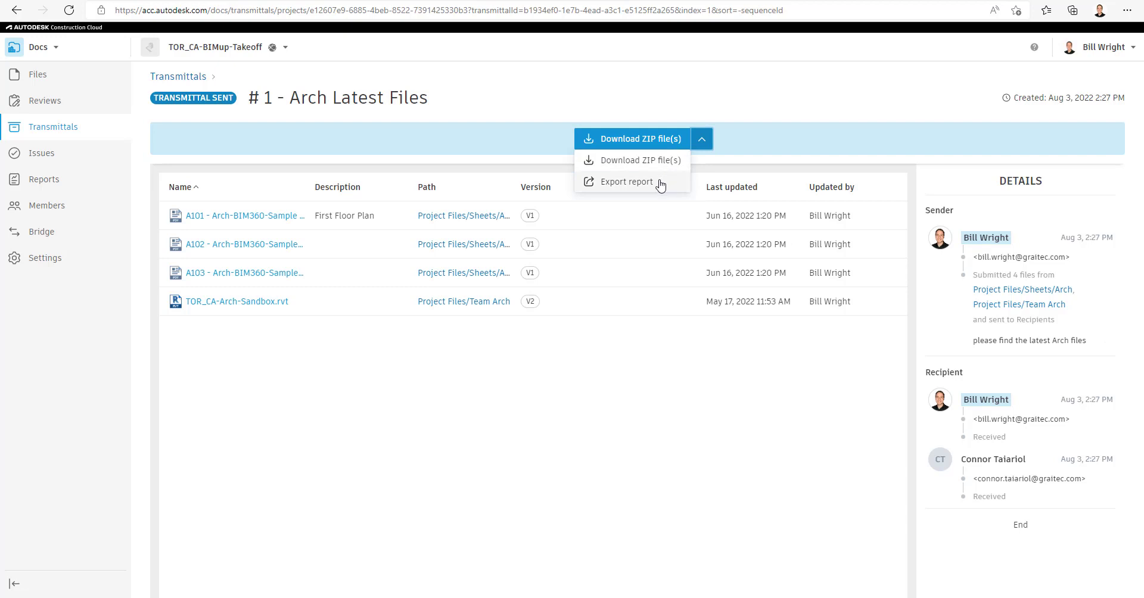
left_click(175, 82)
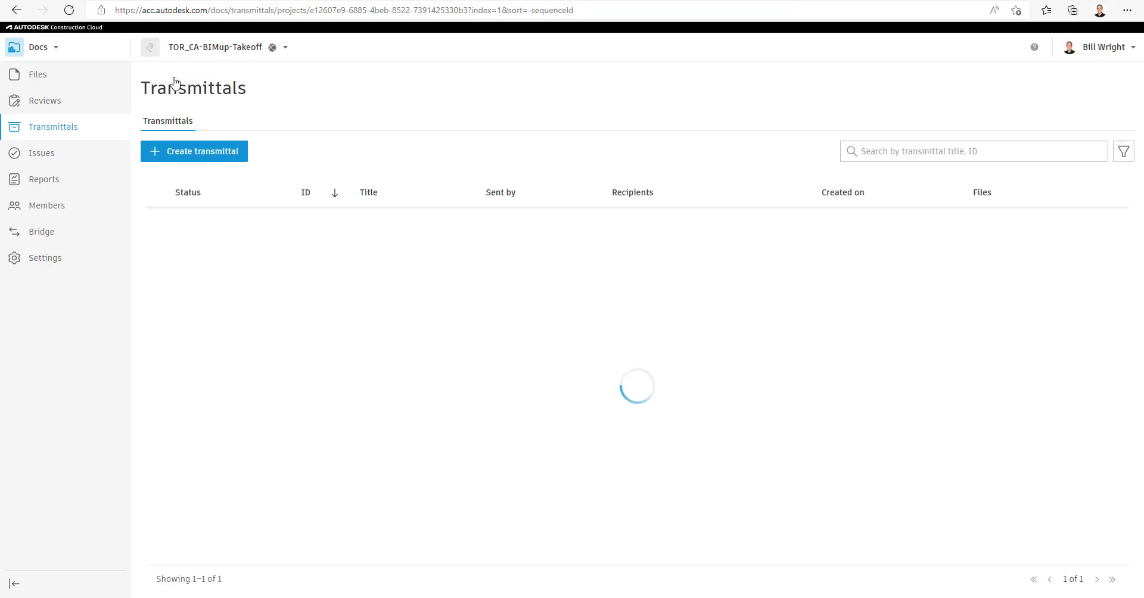
left_click(1111, 221)
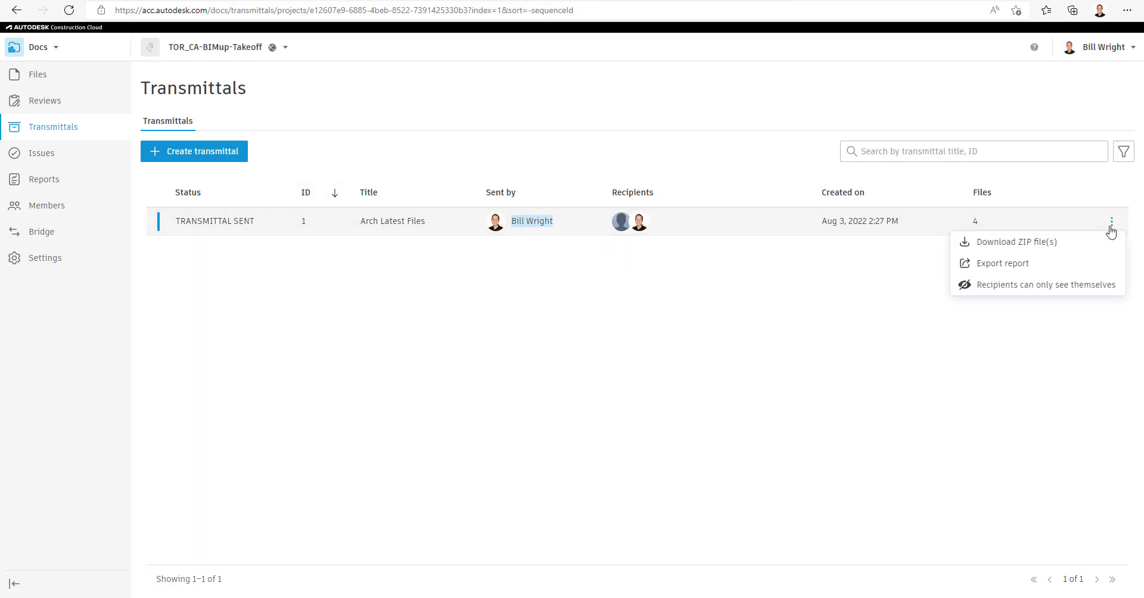